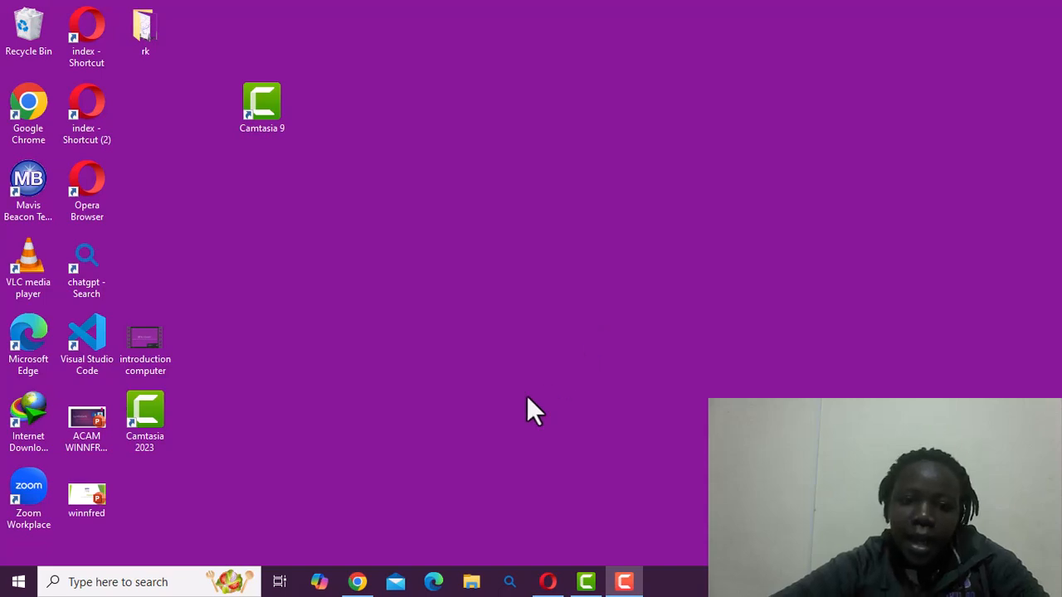
- Switch to Chrome and open Google Contacts in a new tab
click(355, 585)
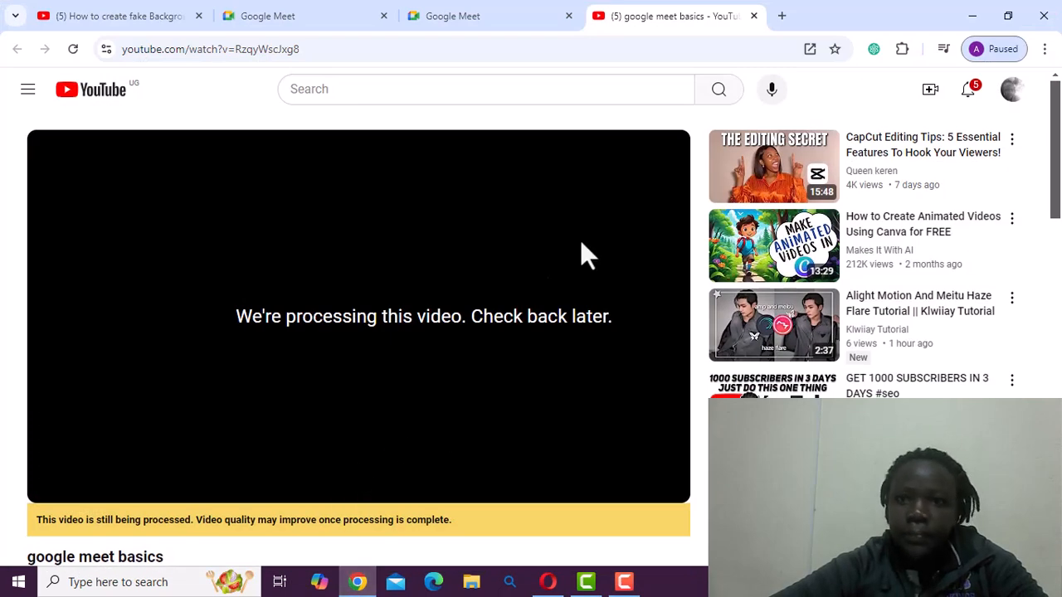
click(783, 17)
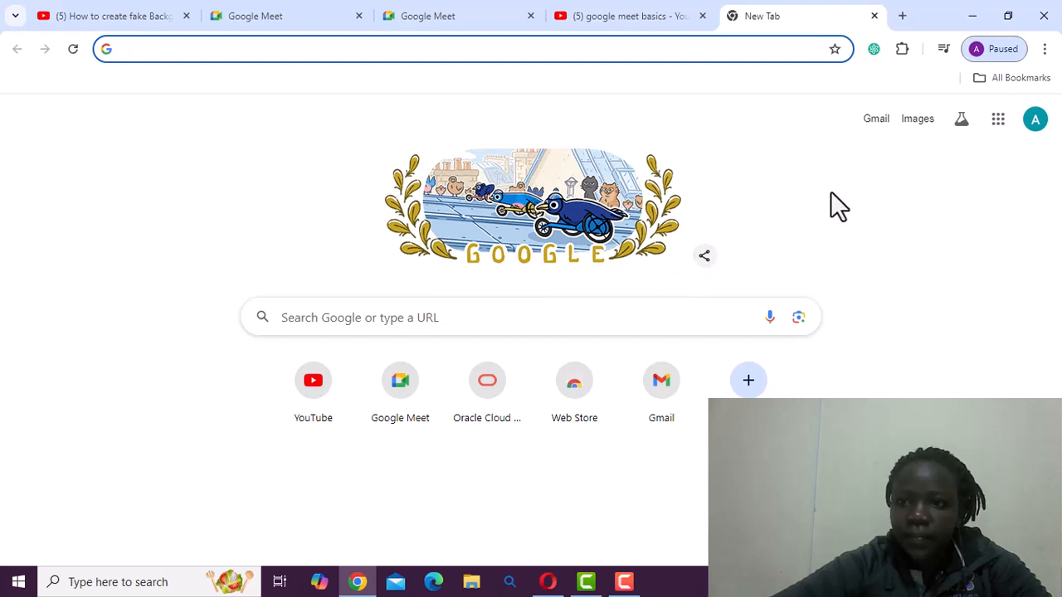
click(1000, 127)
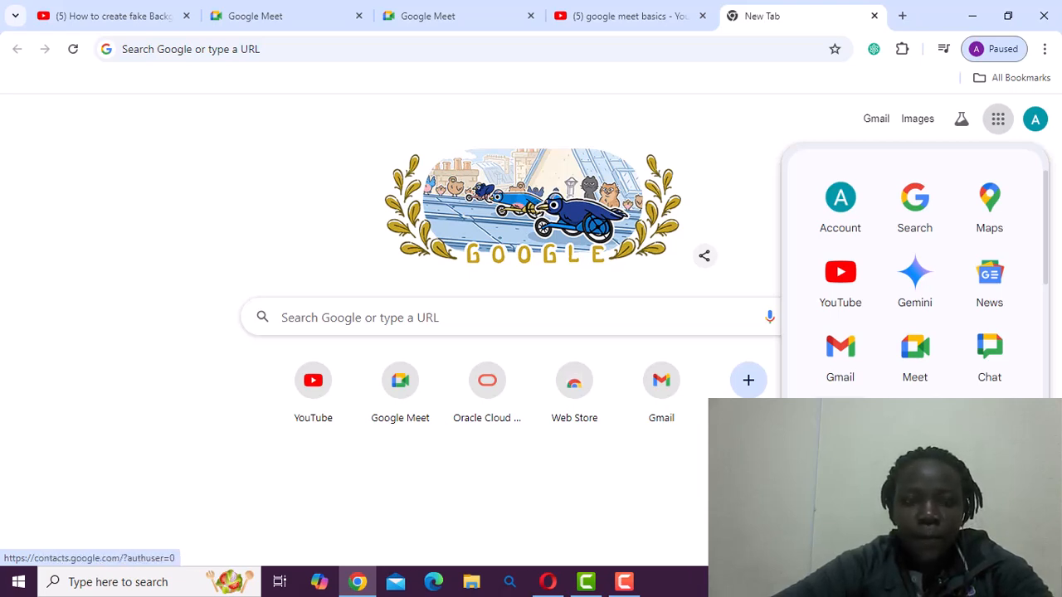
click(841, 425)
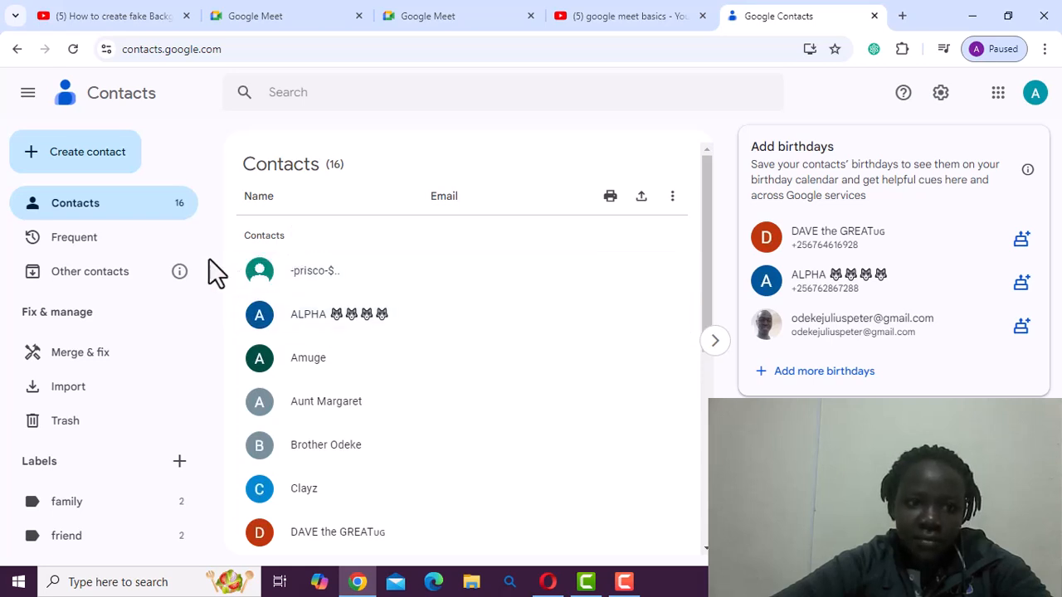
- Start creating a single new contact and enter the contact's first name
click(51, 164)
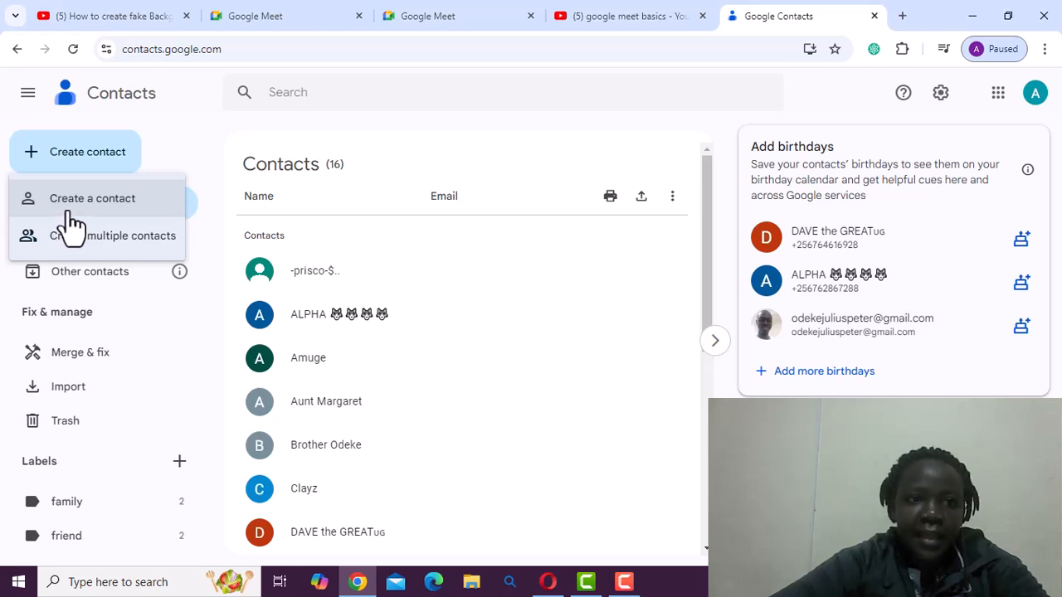
click(66, 212)
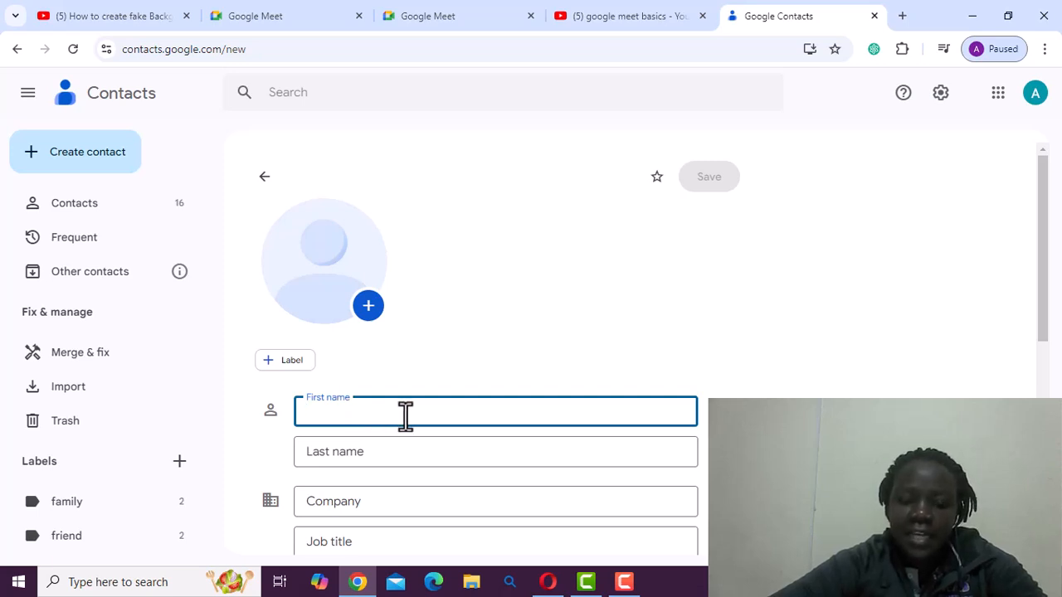
text(A)
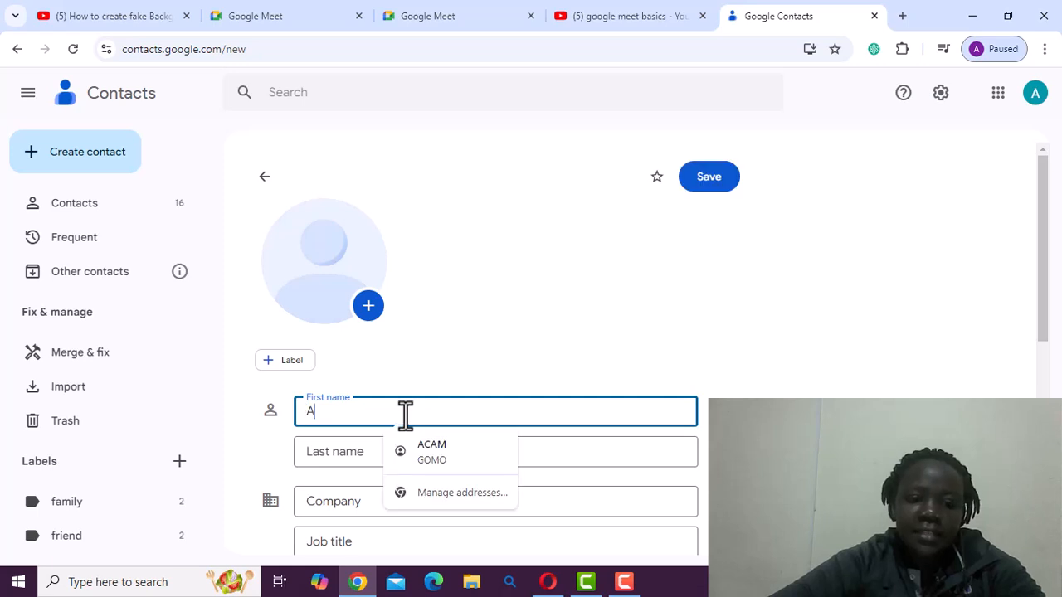
text(CAM)
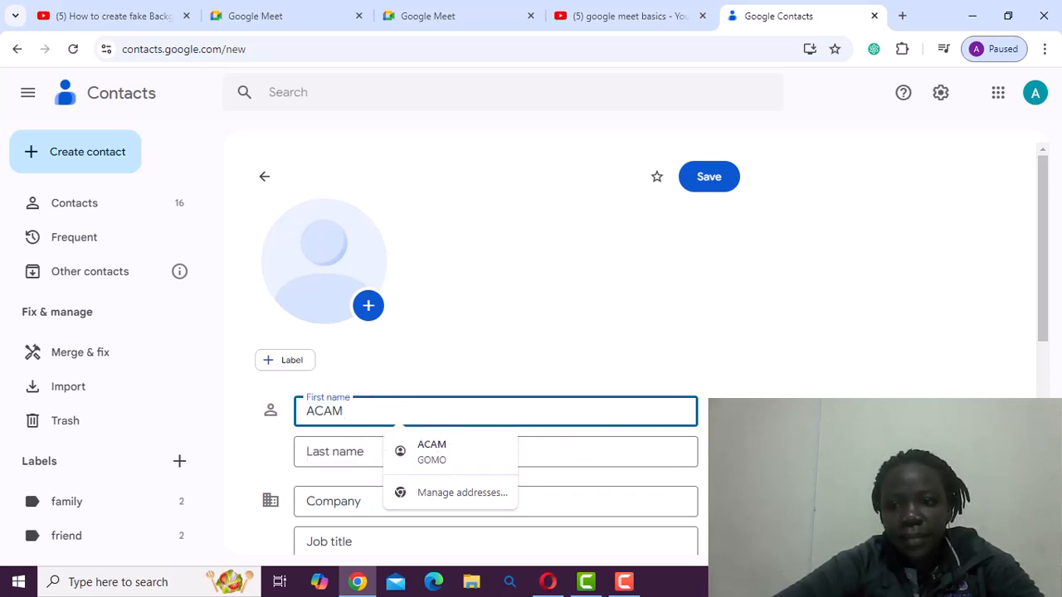
- Add a second phone field to the new contact form, leaving the phone, birthday and notes fields blank
scroll(531, 357, down, 3)
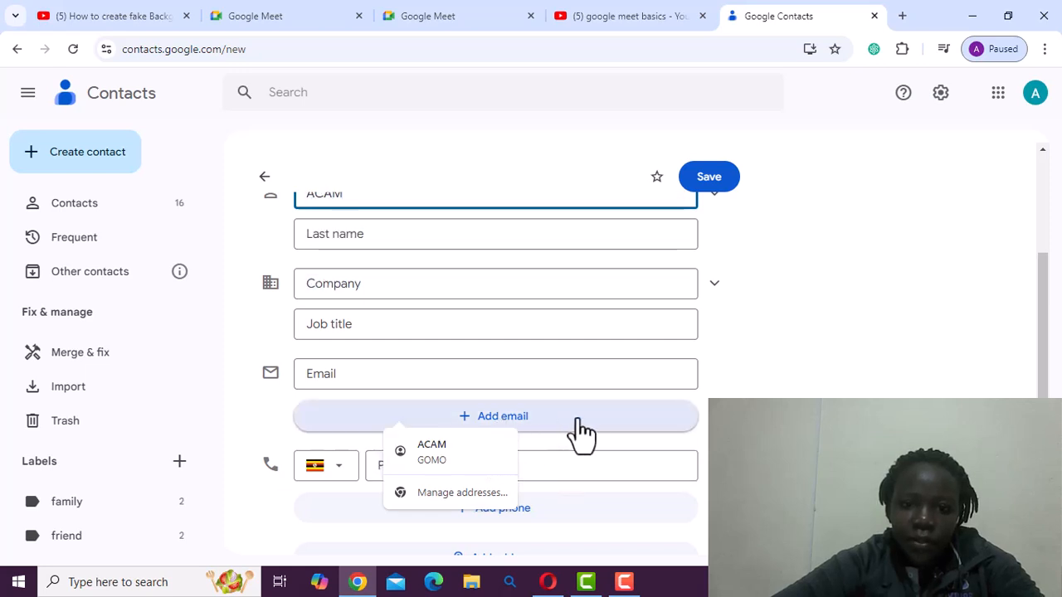
click(637, 513)
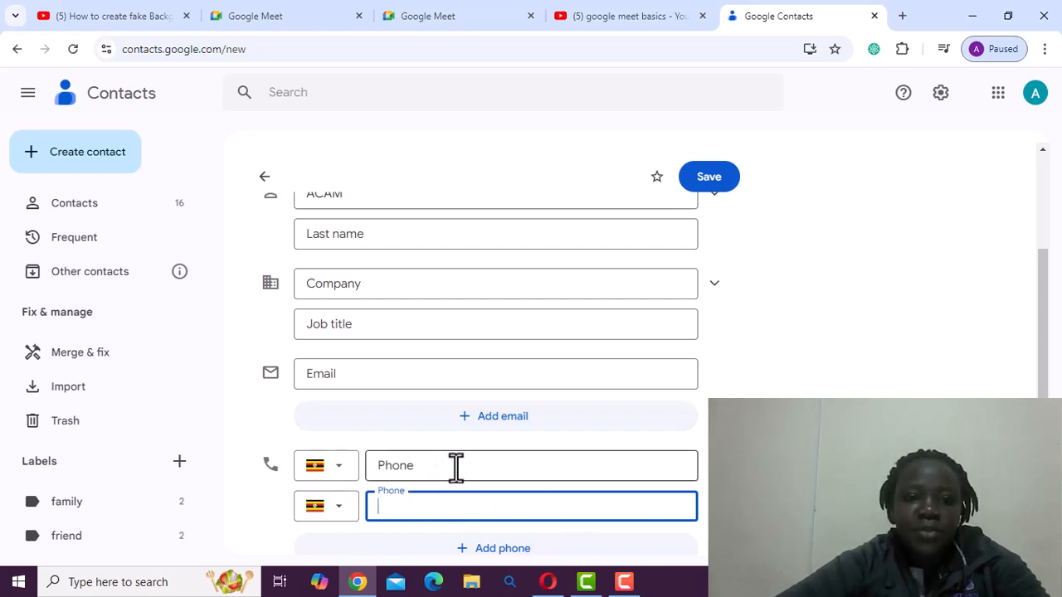
click(407, 471)
click(392, 503)
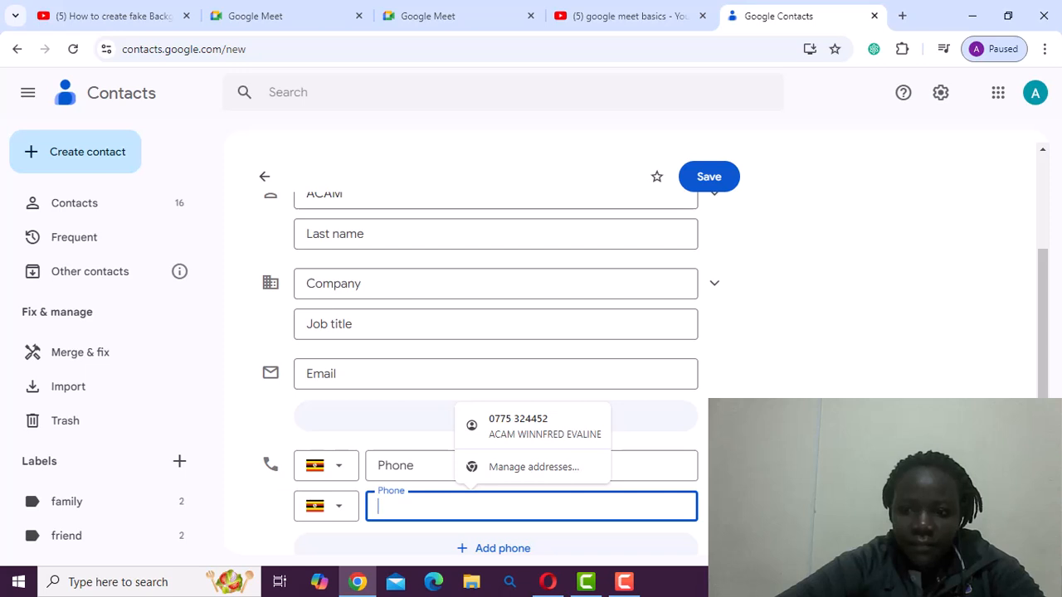
scroll(531, 373, down, 3)
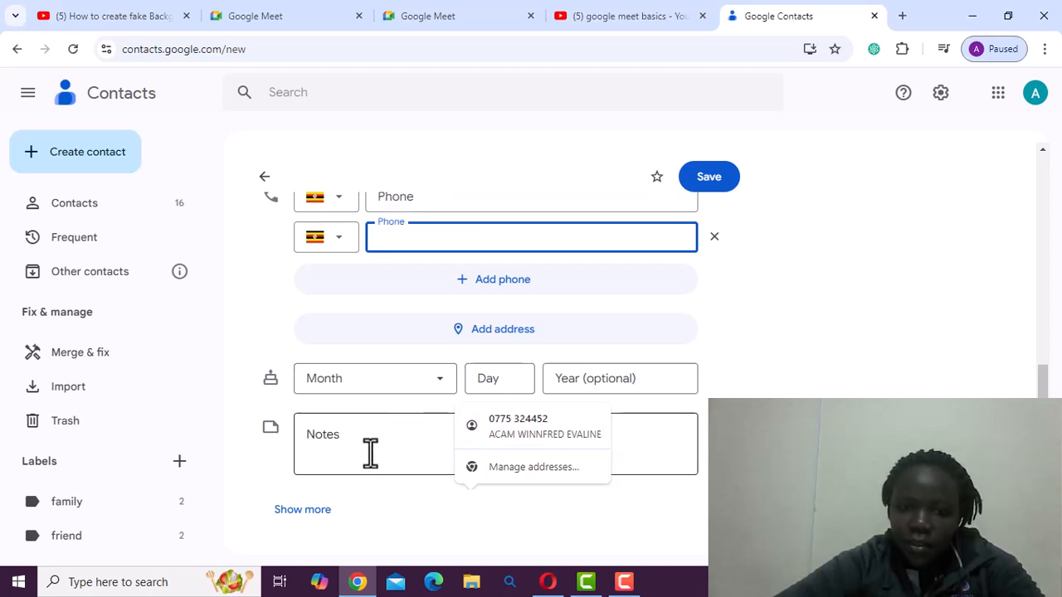
click(739, 469)
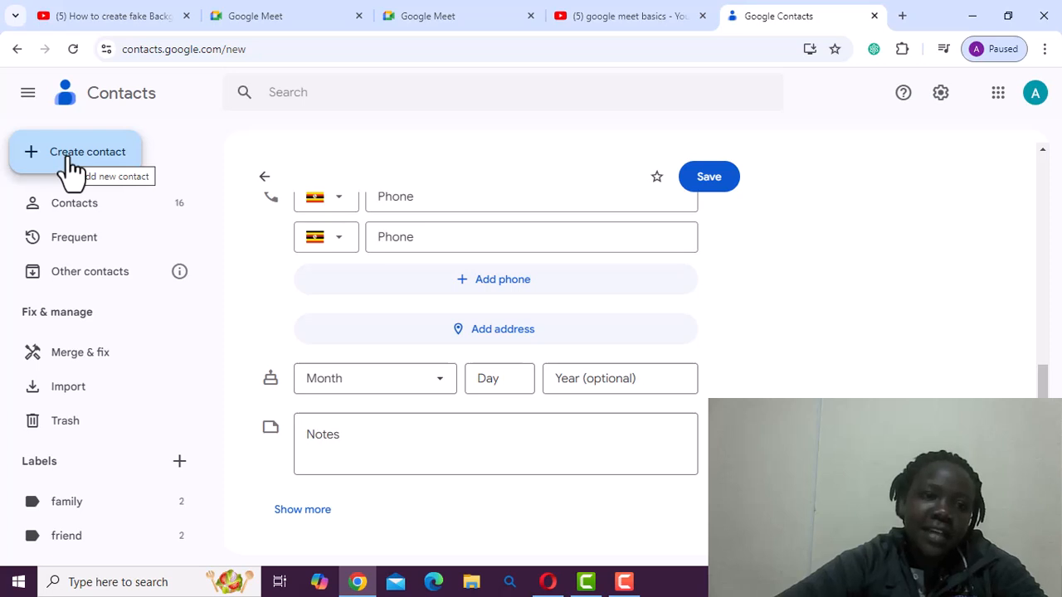
- Keep the unsaved changes instead of discarding them and save the new contact
click(82, 209)
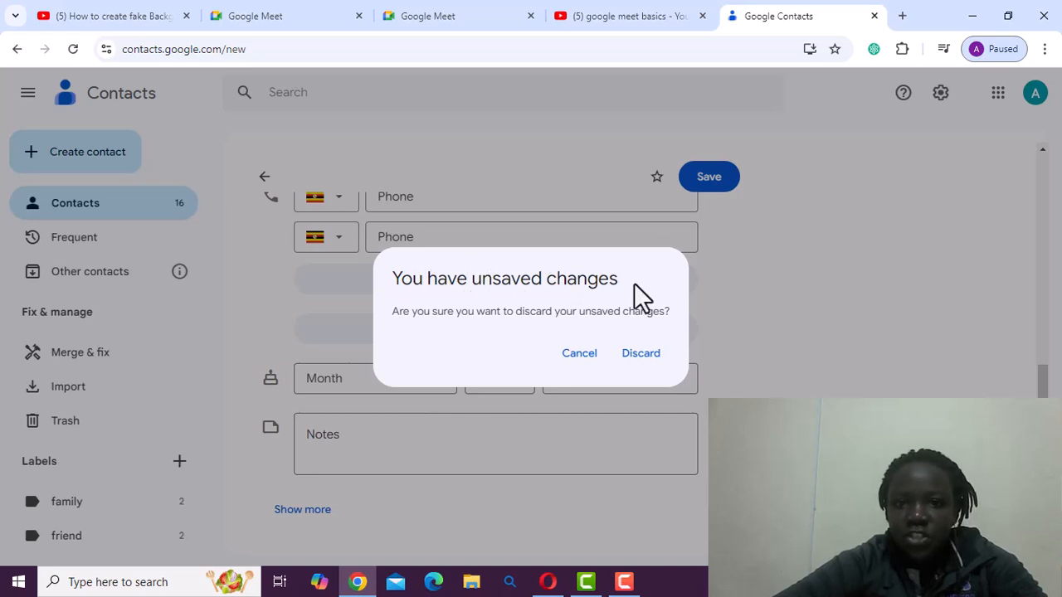
click(701, 184)
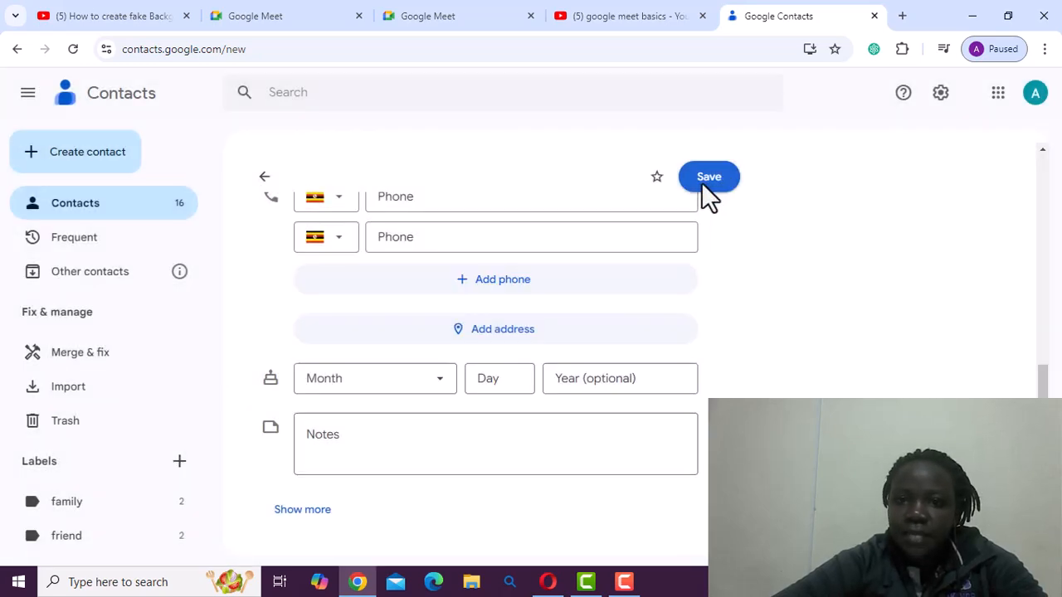
click(702, 184)
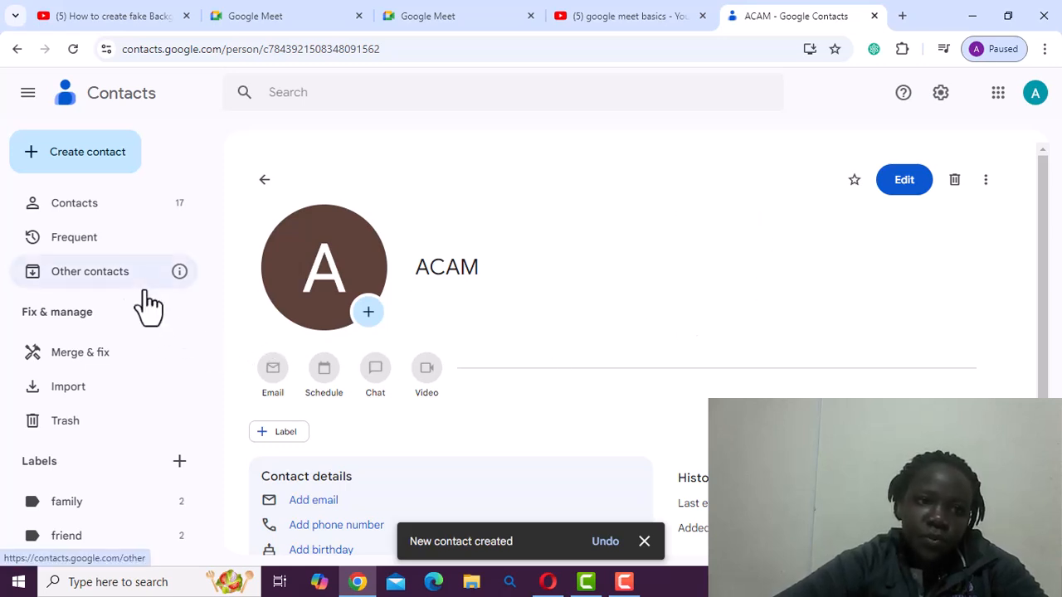
- Go to the contacts list, view the details of the aunt's contact, and return to the list
click(94, 214)
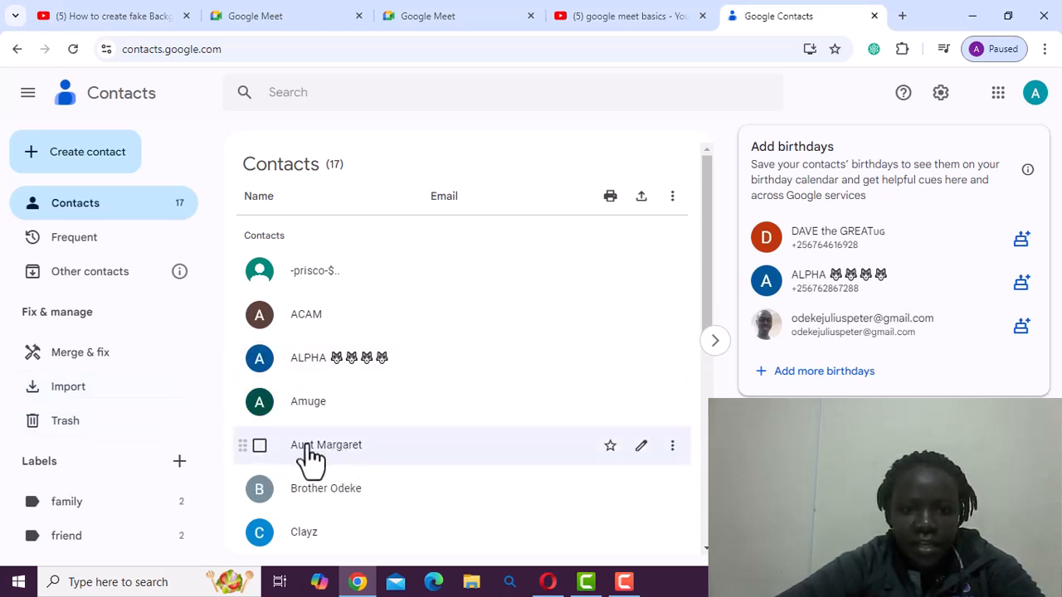
click(377, 459)
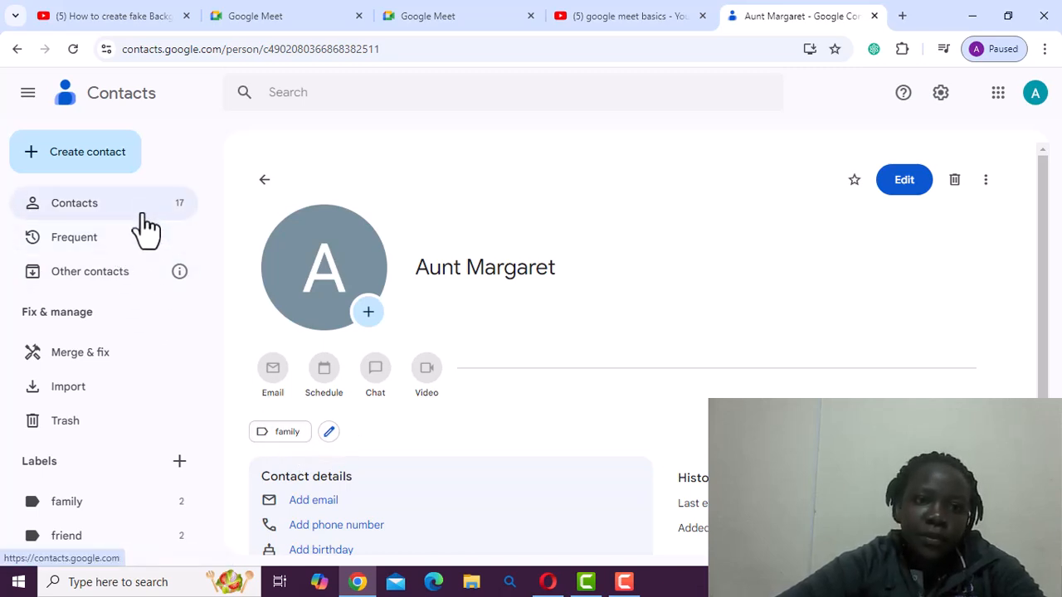
click(266, 181)
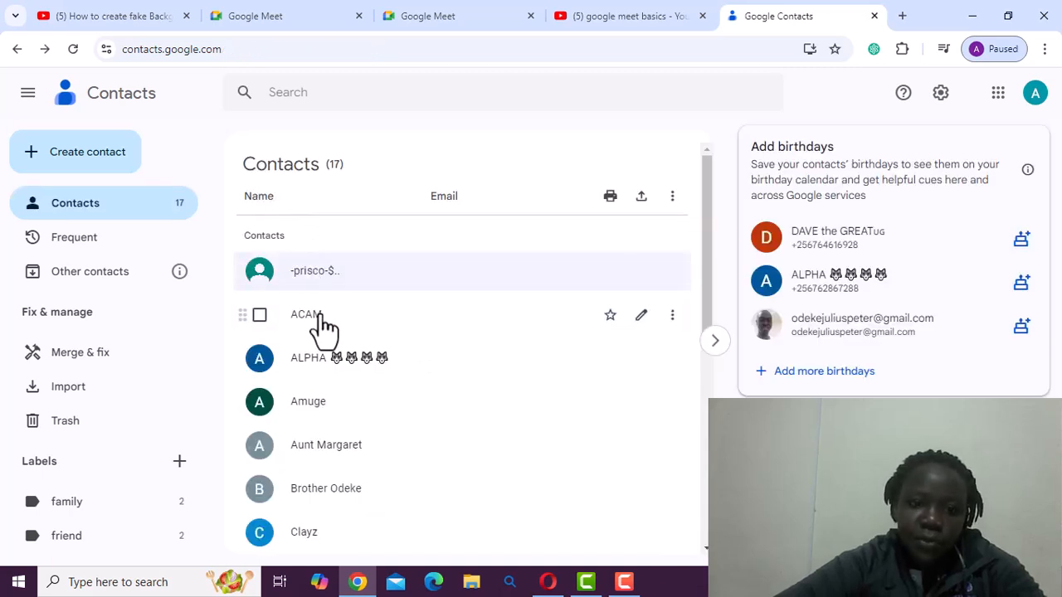
- Open the contact beginning with C and create a new label "WORK MATE" for it
click(390, 535)
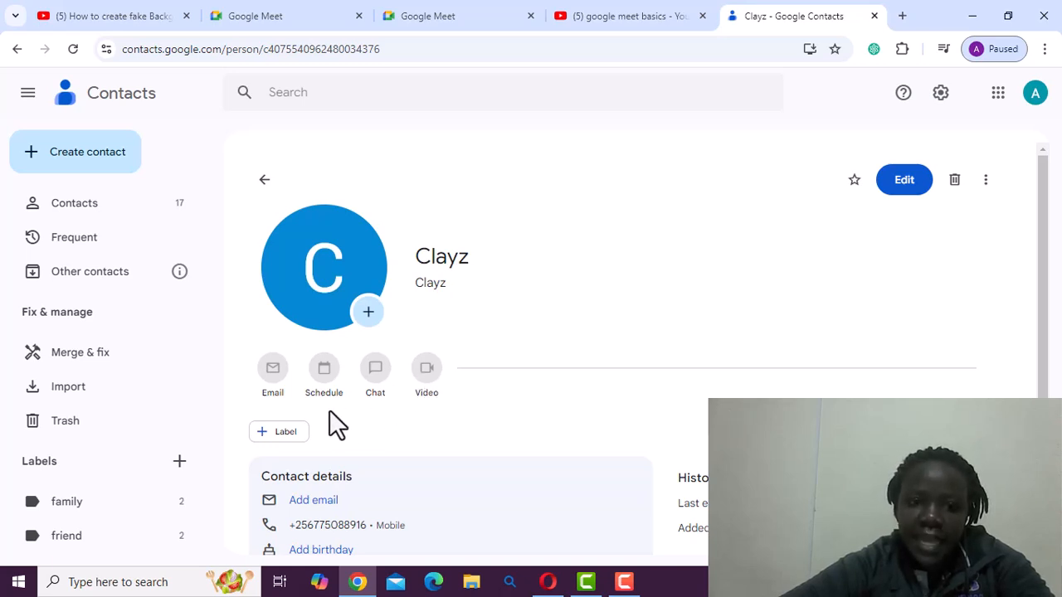
click(279, 449)
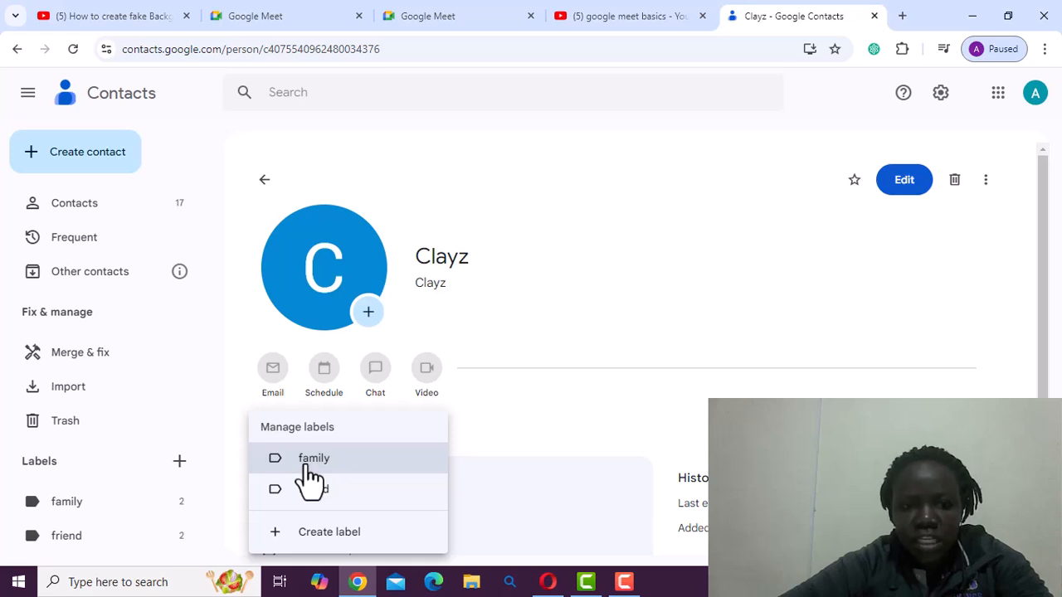
click(301, 540)
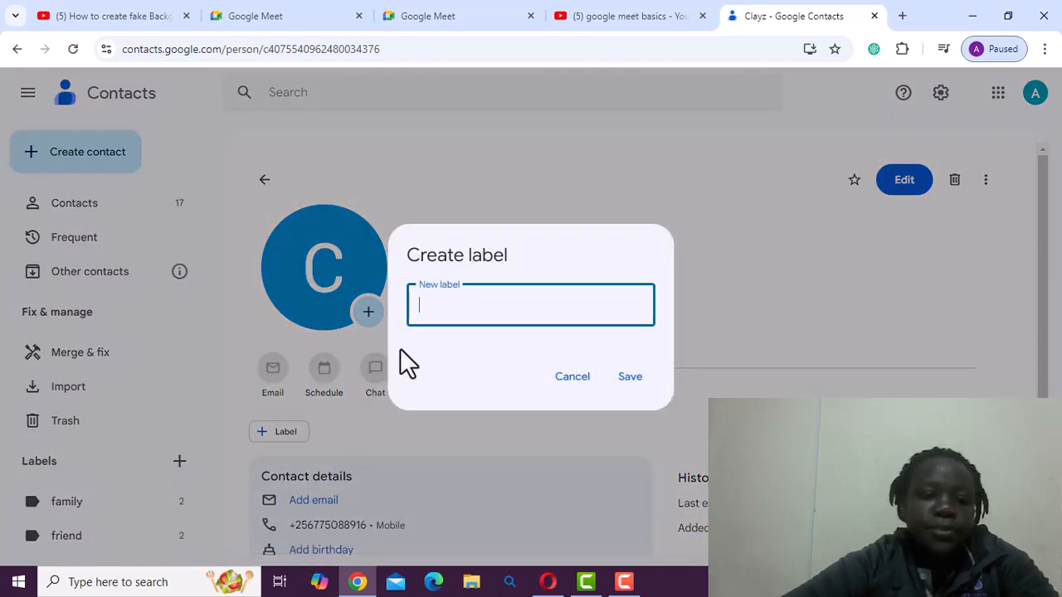
text(WOL)
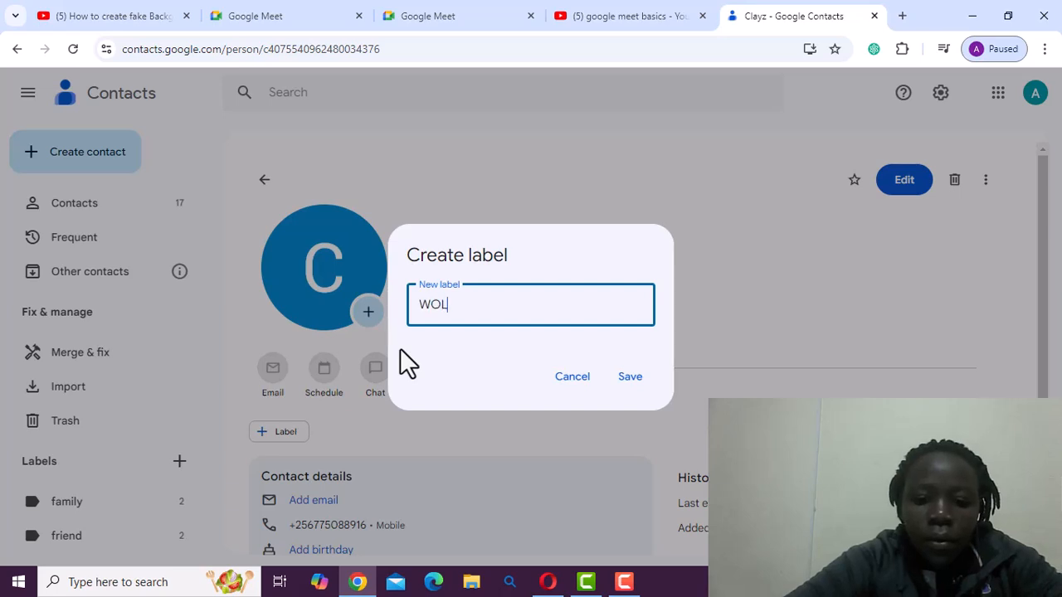
text(RK)
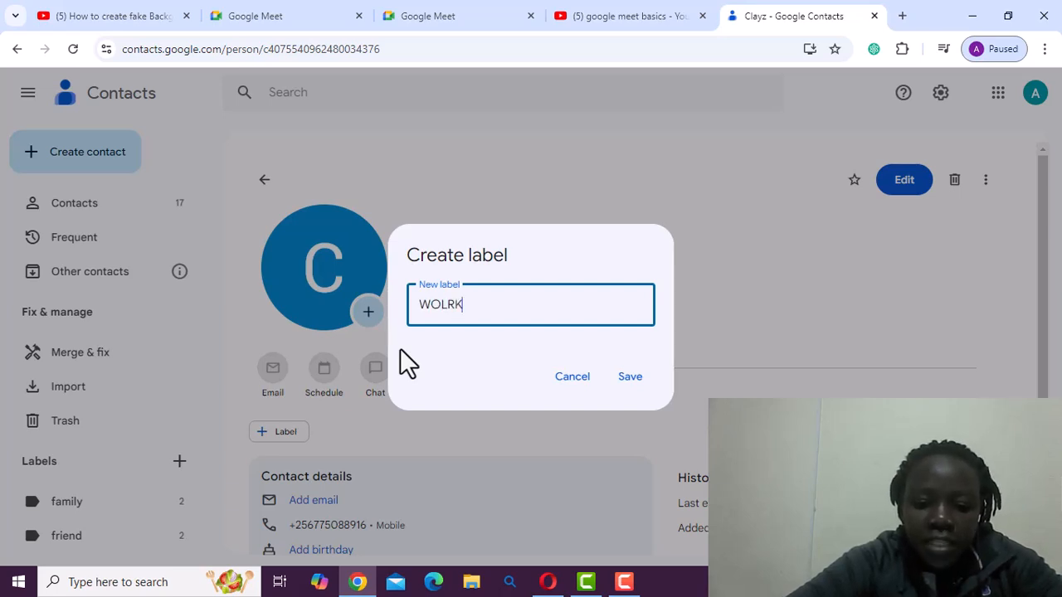
text( MATE)
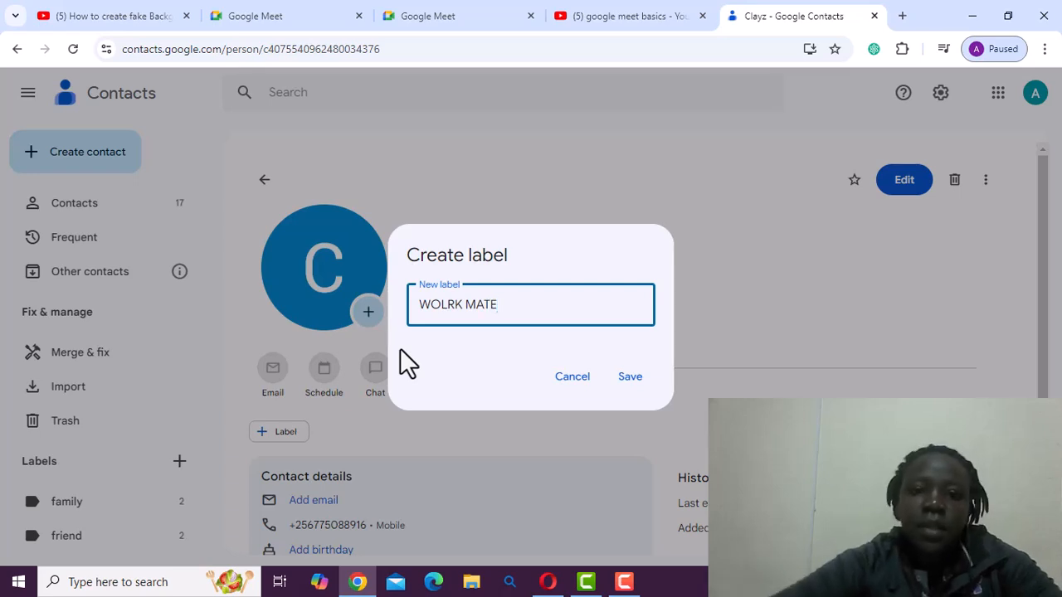
key(Left)
key(Left)
key(Left)
key(Left)
key(Left)
key(Left)
key(Left)
key(BackSpace)
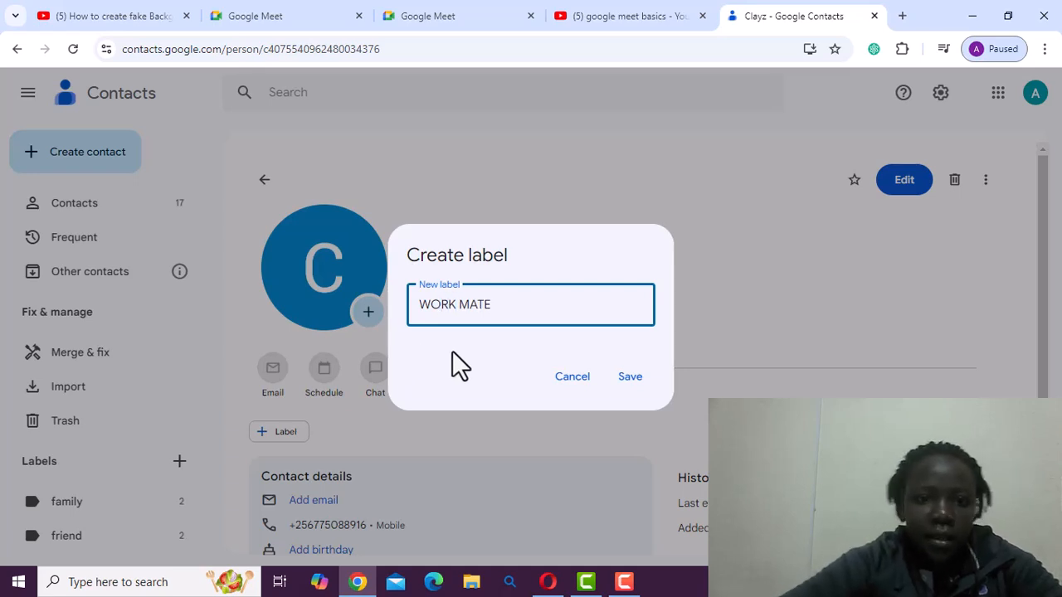
click(628, 380)
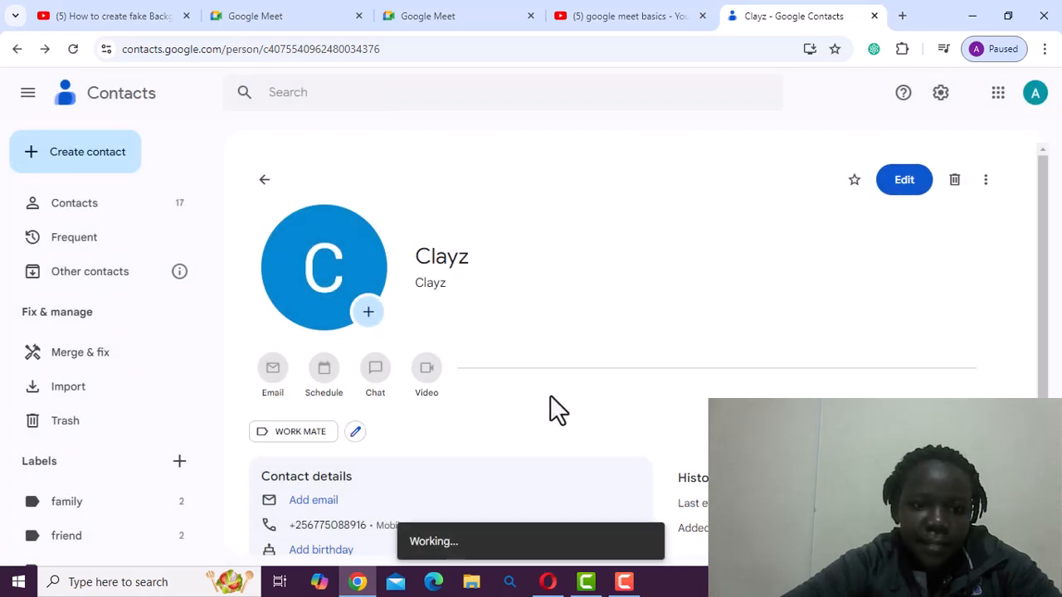